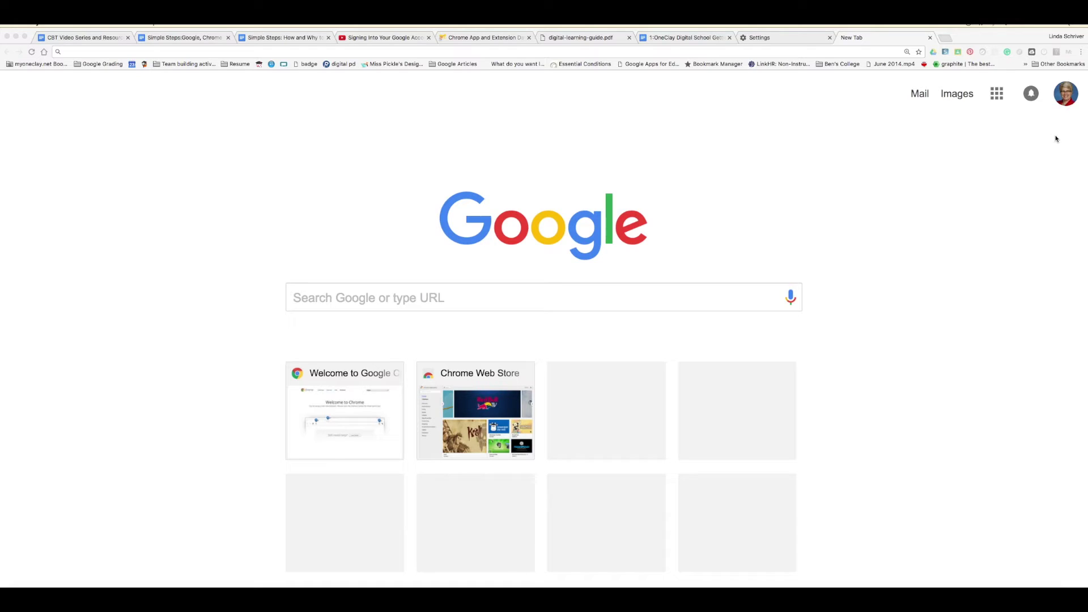
# - Show the Google apps list (Mail, Drive, Docs, Sheets, Slides, Calendar) over the New Tab page
pyautogui.click(1067, 98)
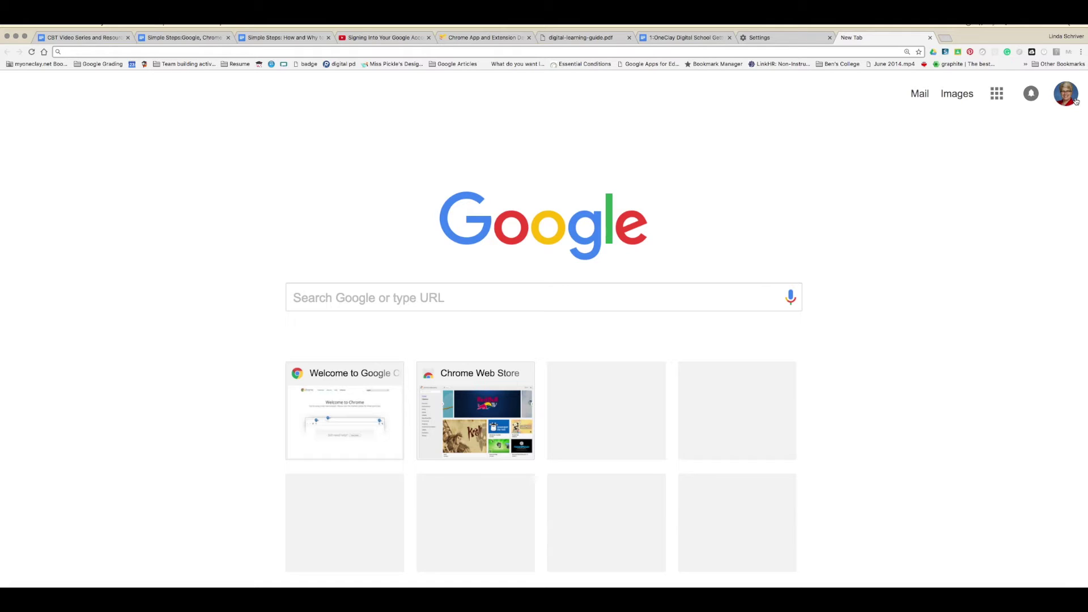
pyautogui.click(998, 96)
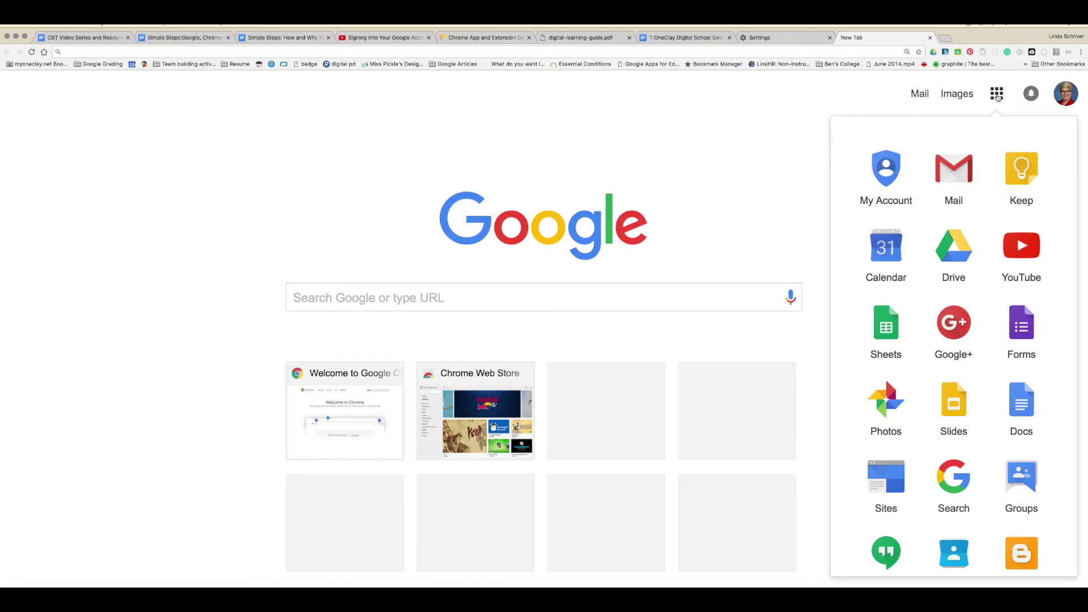
# - Dismiss the apps list and view the managed work account's profile panel
pyautogui.click(807, 123)
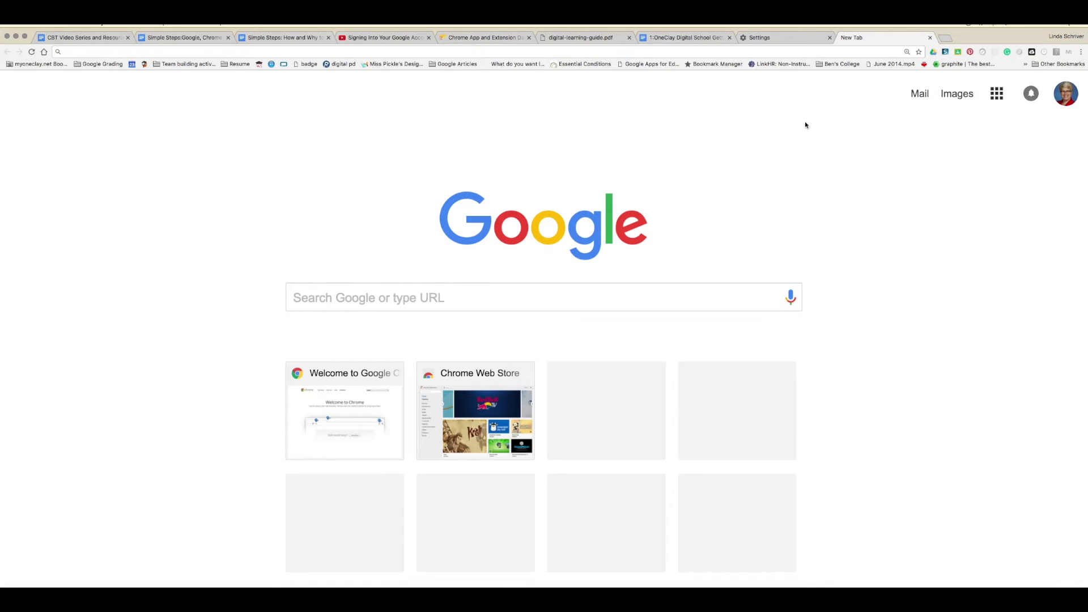
pyautogui.click(1068, 98)
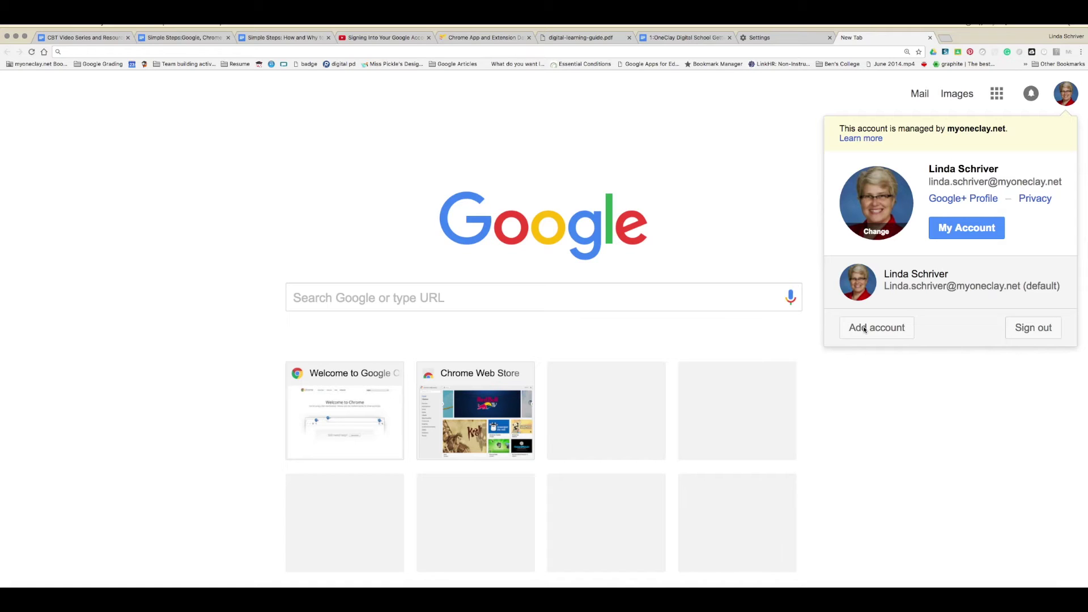
# - Dismiss the account panel and bring up Chrome's main menu over the New Tab page
pyautogui.click(976, 451)
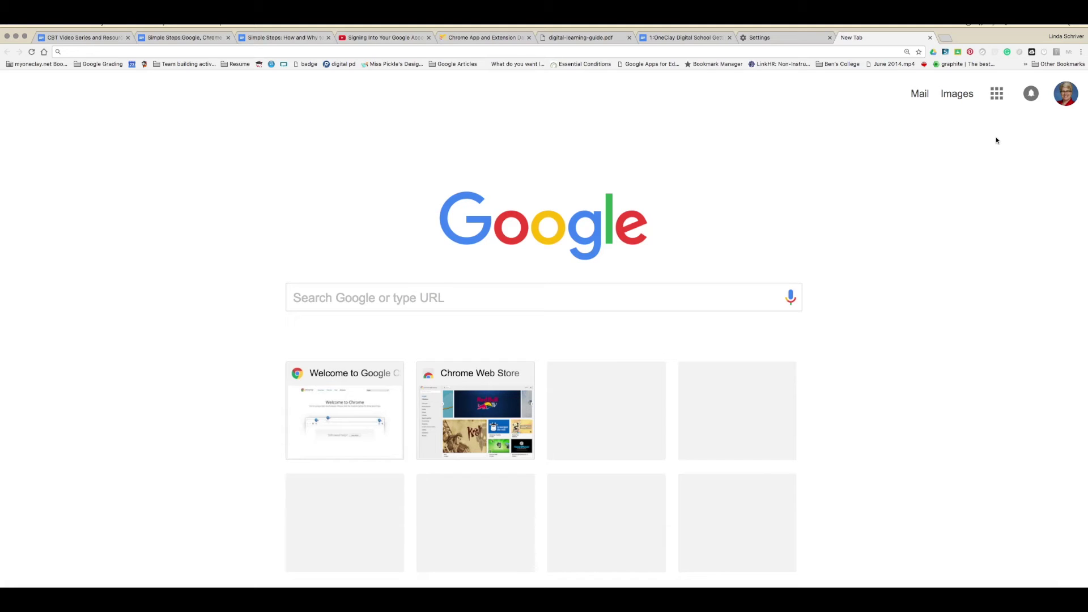
pyautogui.click(1081, 53)
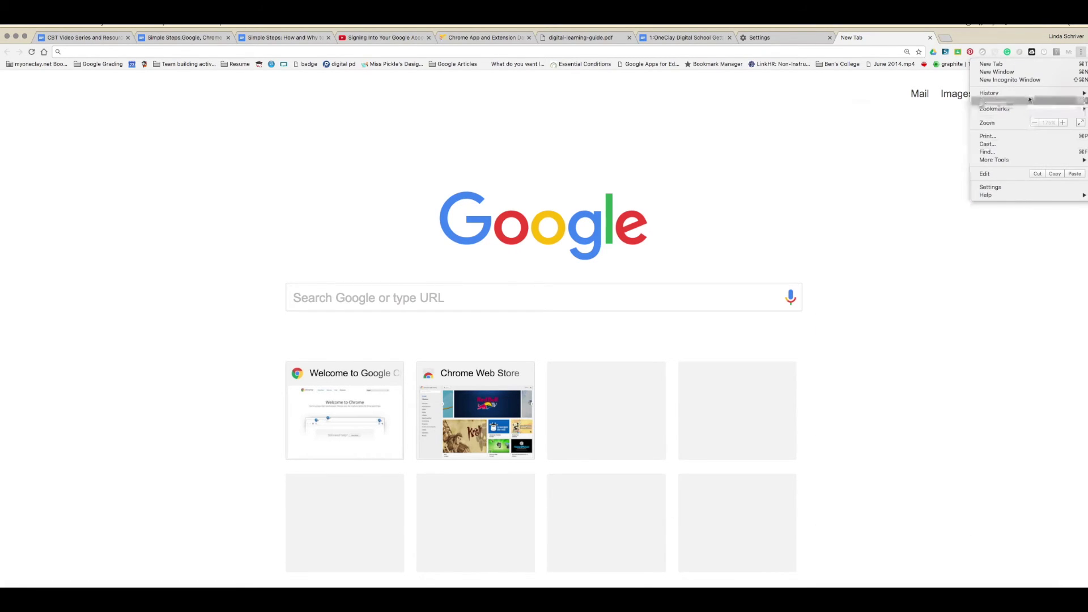
# - Go to Chrome Settings from the main menu to see the signed-in work account
pyautogui.click(1007, 188)
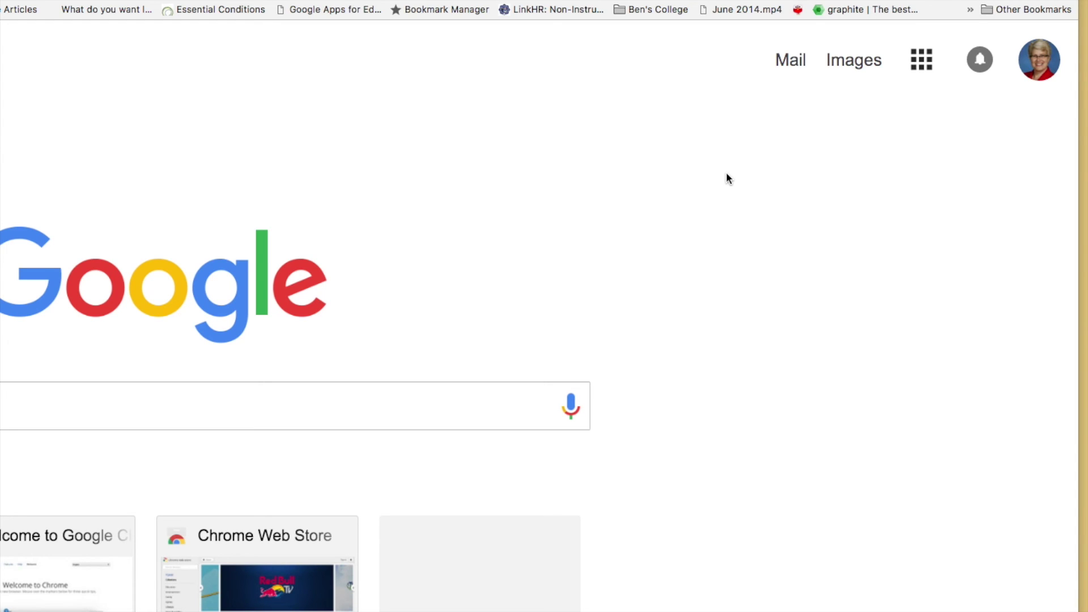
# - Glance at the account panel and apps list, then reopen Chrome Settings showing the work account
pyautogui.click(1027, 71)
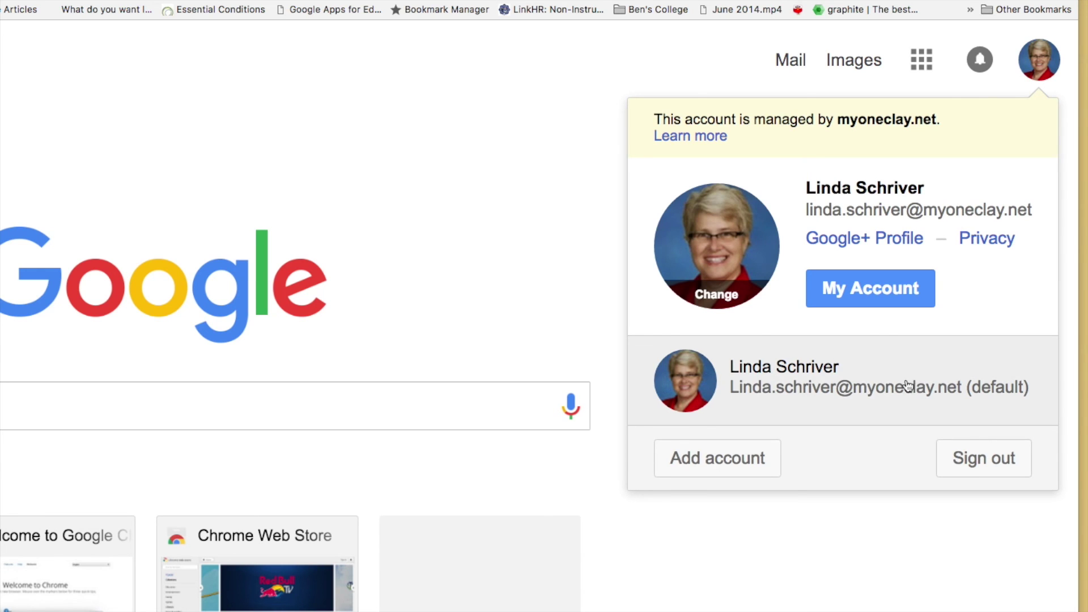
pyautogui.click(816, 49)
pyautogui.click(921, 71)
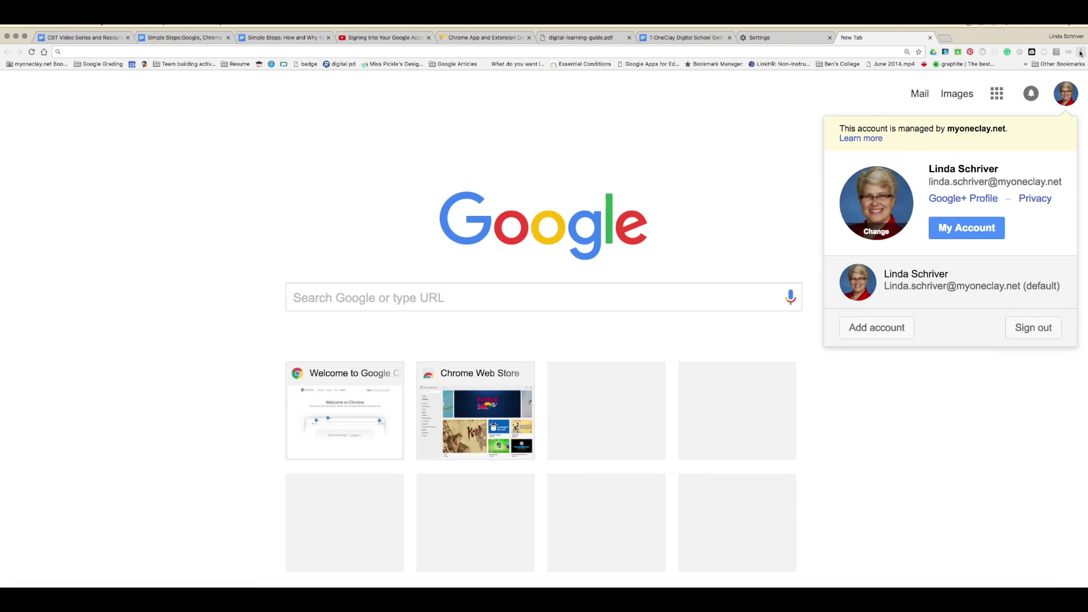
pyautogui.click(1081, 52)
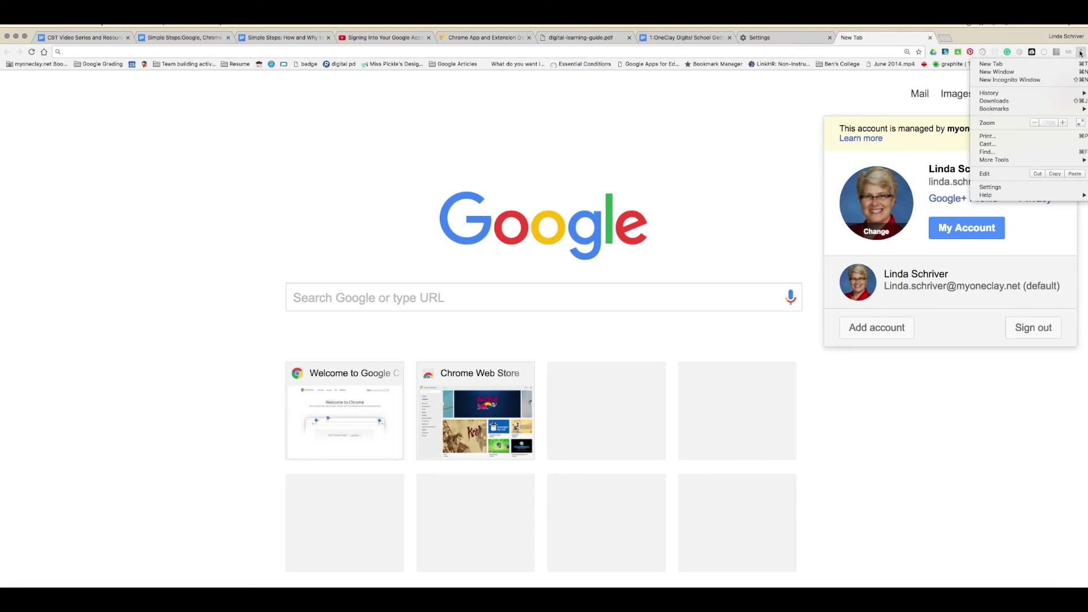
pyautogui.click(1020, 188)
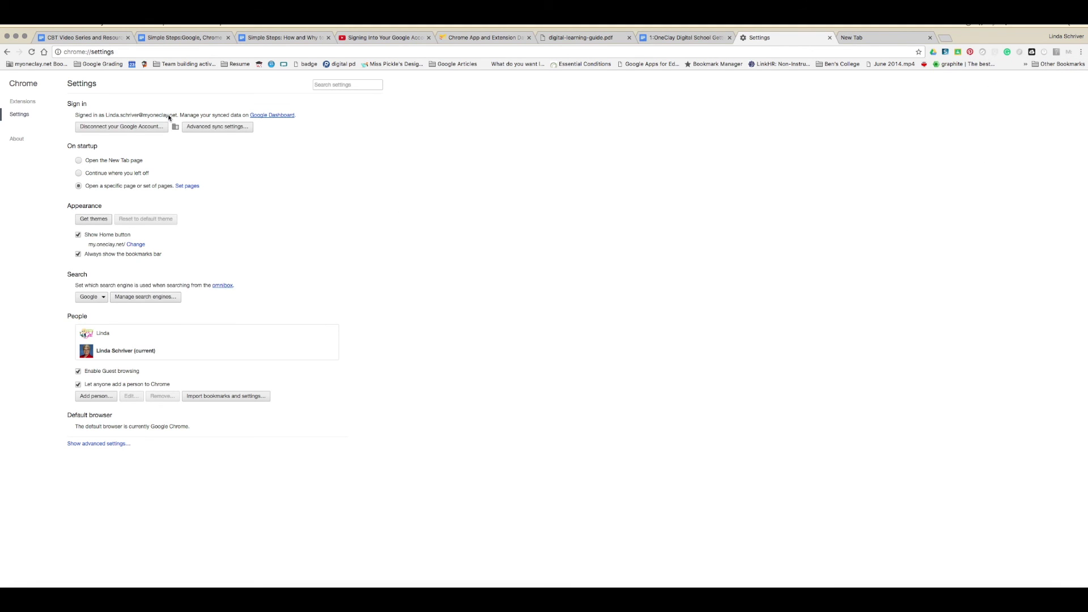